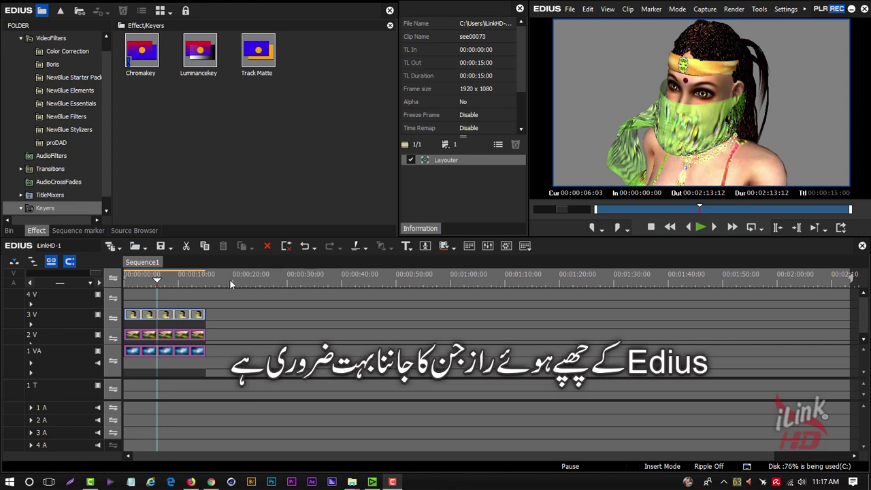
Scrub Sequence1 around the 3-second mark, then return the playhead to 00:00:00:00
drag(157, 282, 140, 285)
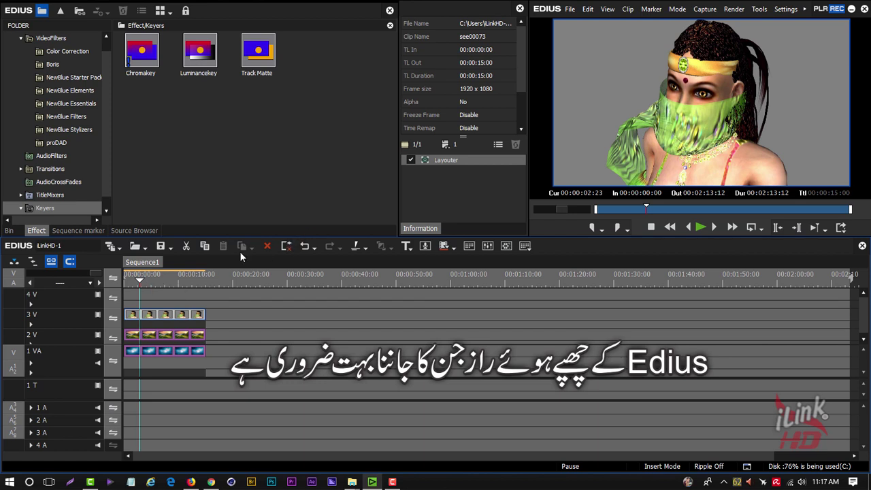
drag(143, 283, 127, 285)
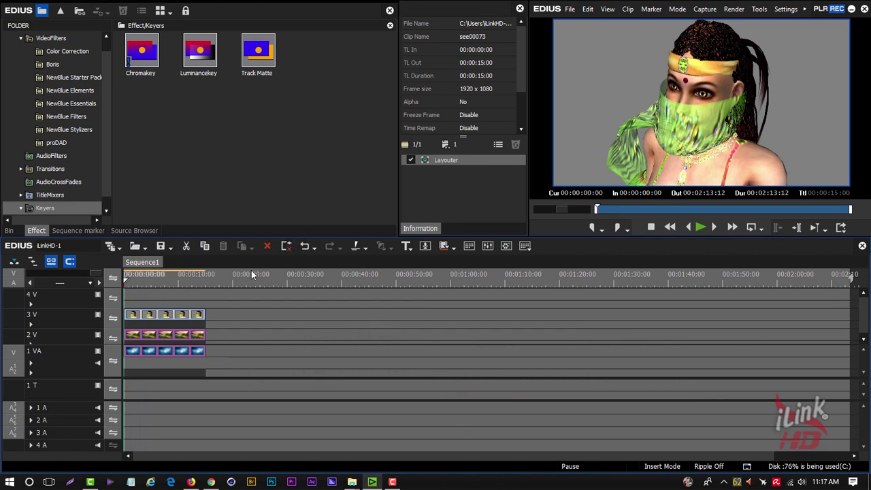
Bring up Chrome, view the YouTube channel tab, then minimize Chrome to return to EDIUS
click(211, 482)
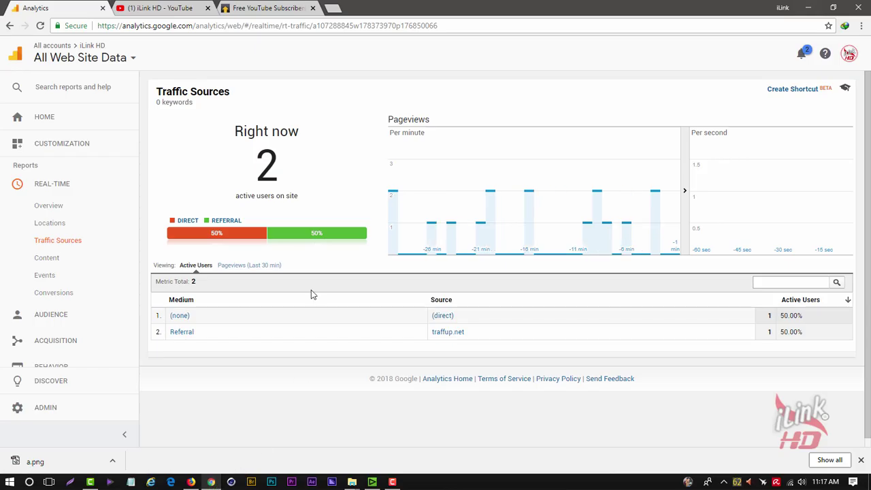
click(158, 7)
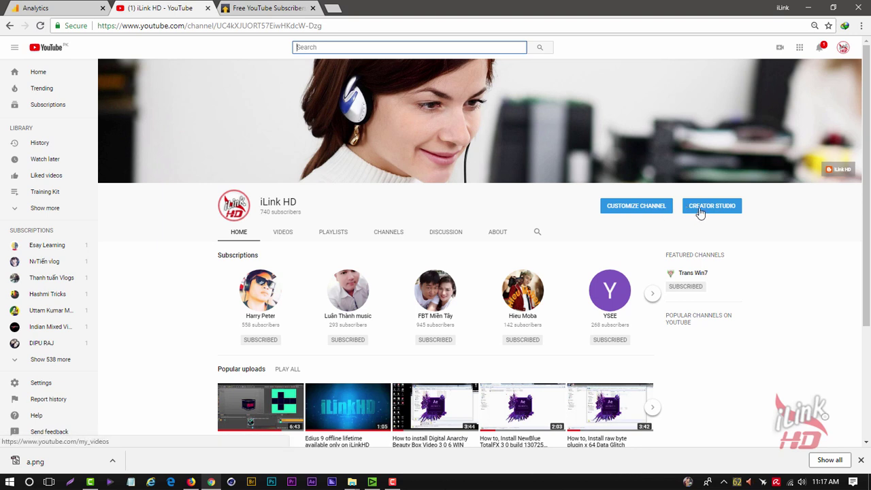
click(807, 8)
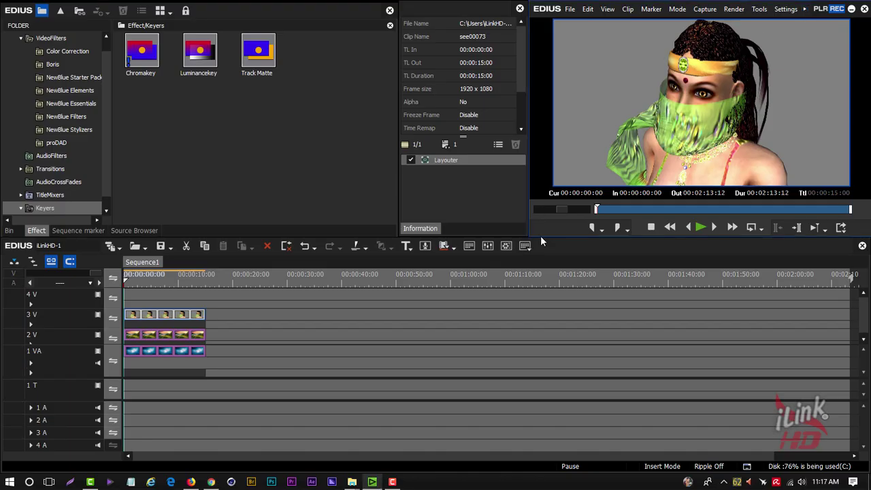
Set the clip's Layouter resampling method to Lanczos 3 Sharper, save as default, and confirm
click(135, 278)
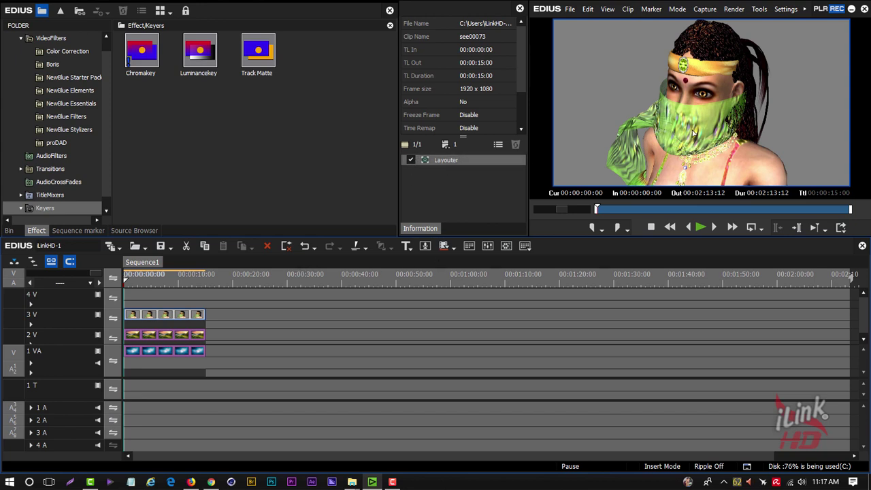
double_click(452, 160)
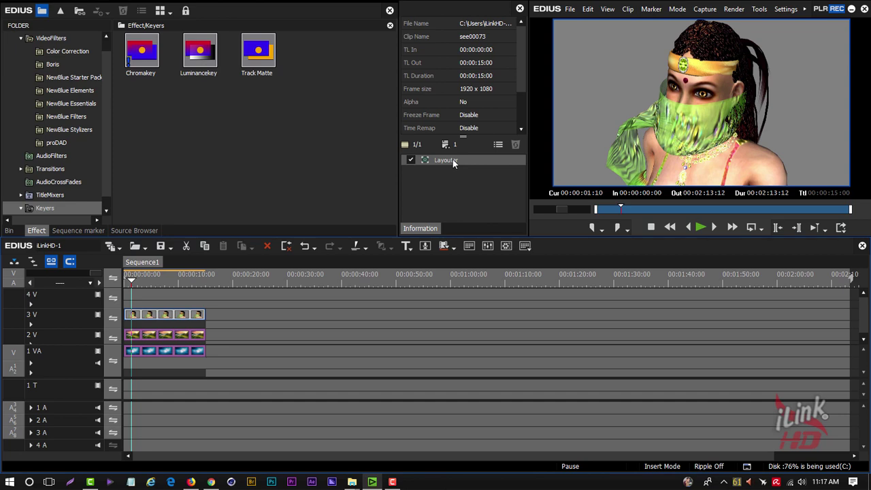
double_click(452, 159)
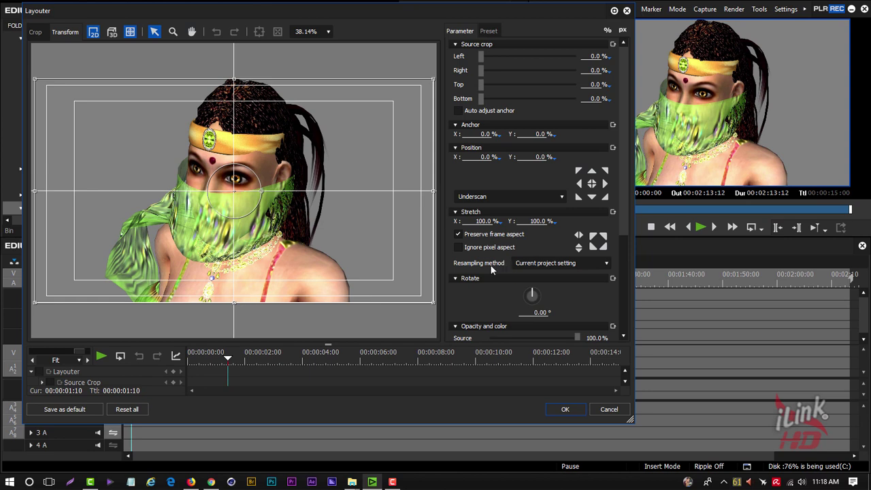
click(588, 268)
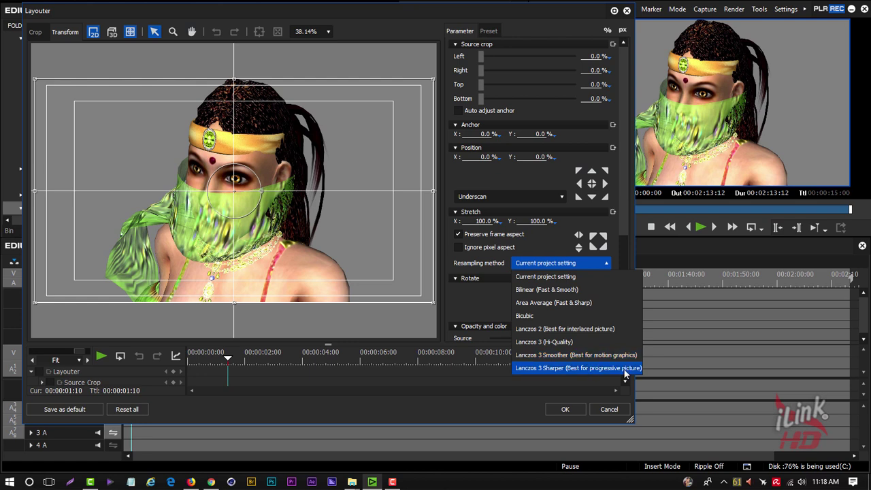
click(588, 369)
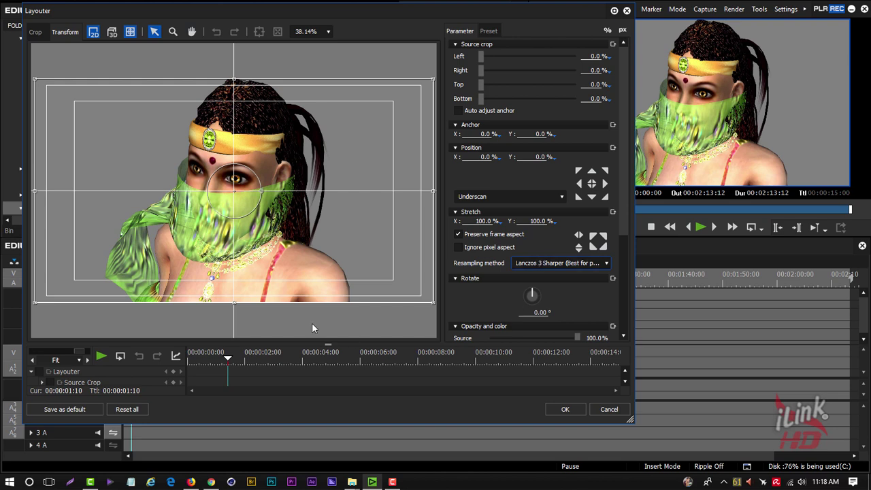
click(67, 411)
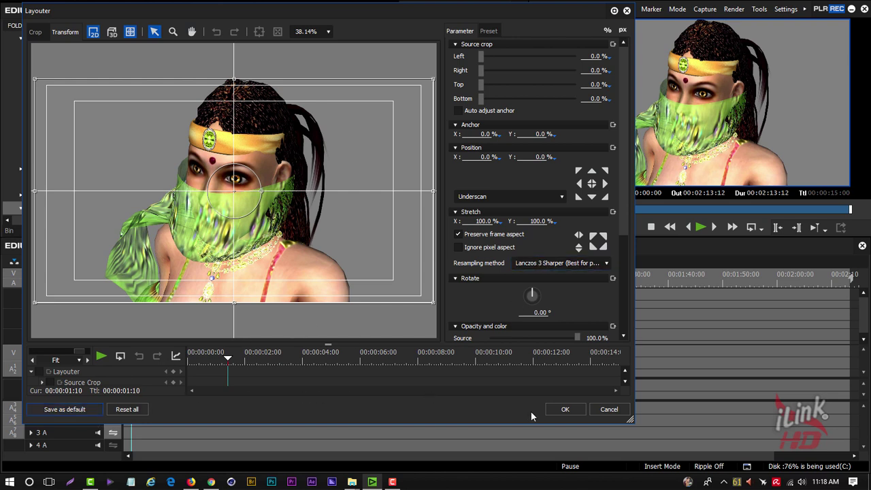
click(564, 409)
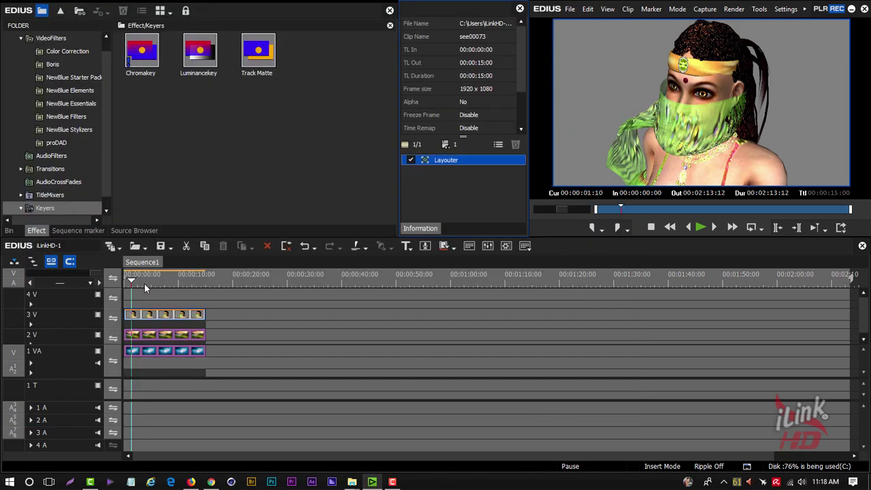
drag(144, 284, 150, 283)
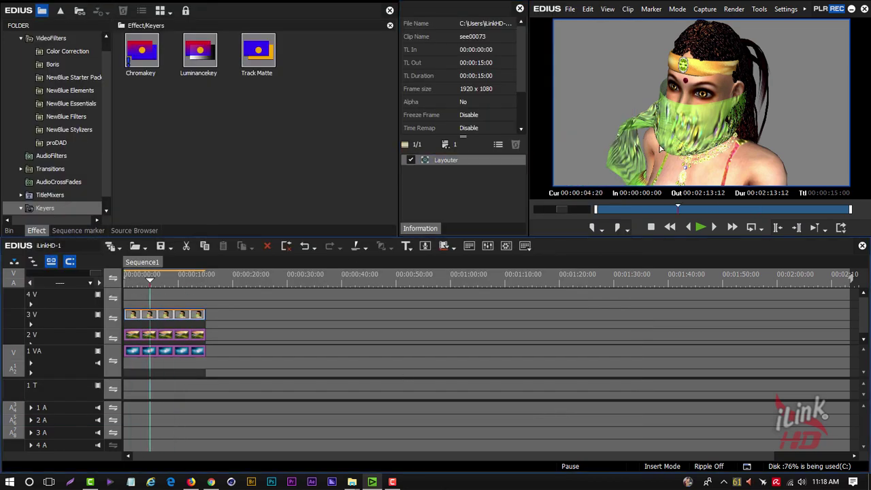
drag(165, 281, 154, 282)
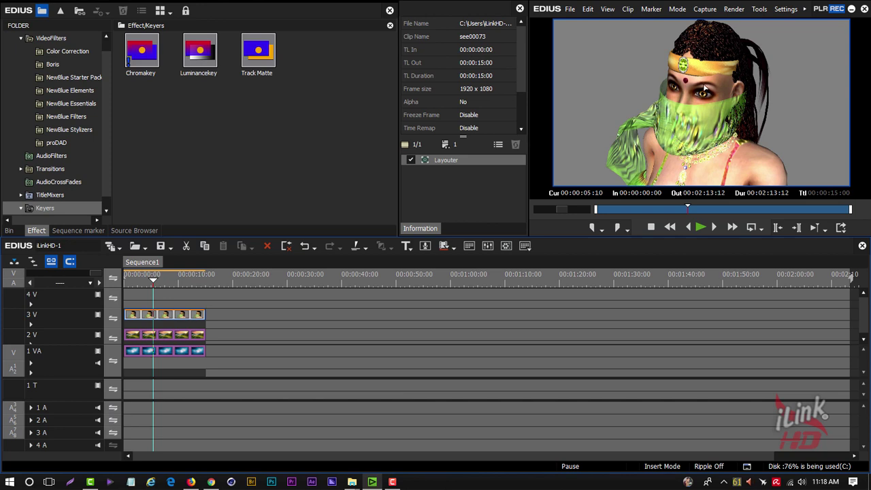
drag(153, 283, 127, 286)
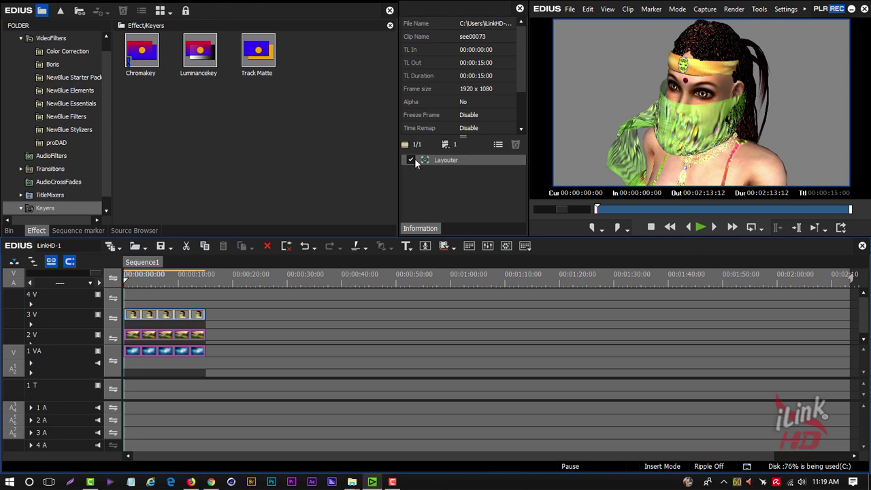
click(449, 161)
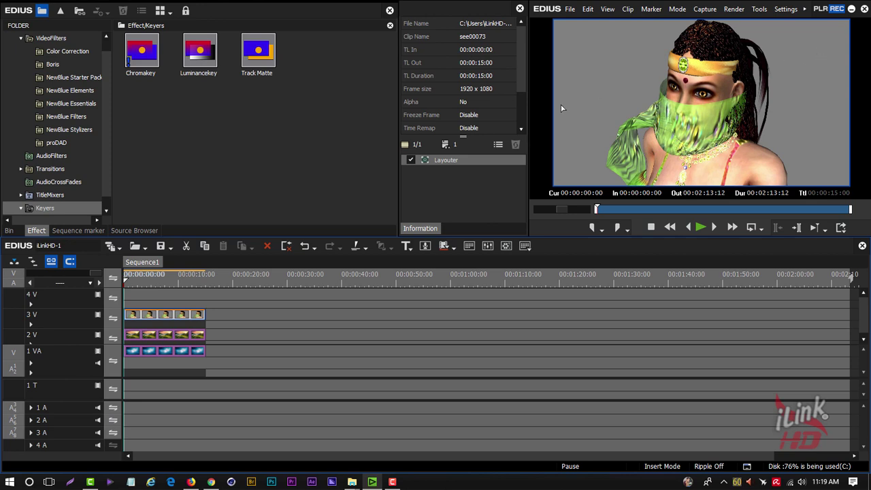
click(457, 160)
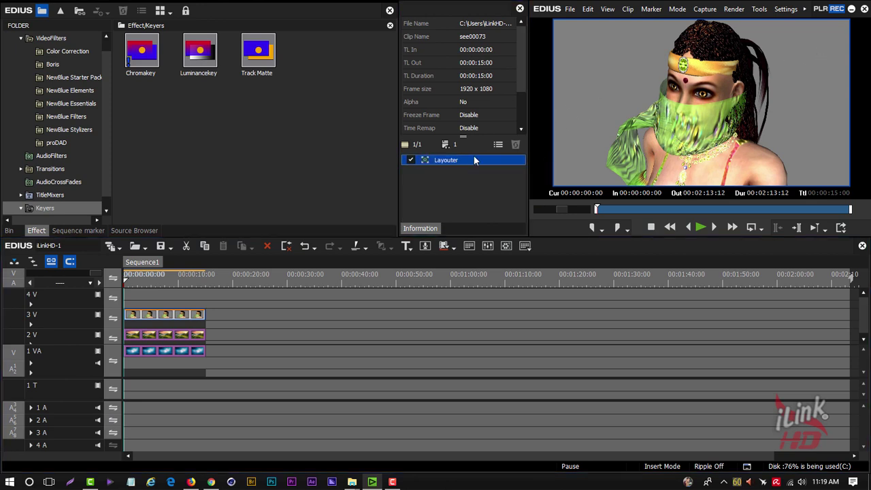
Enable Ignore pixel aspect in the Layouter, save it as default, glance at presets, and confirm
double_click(474, 159)
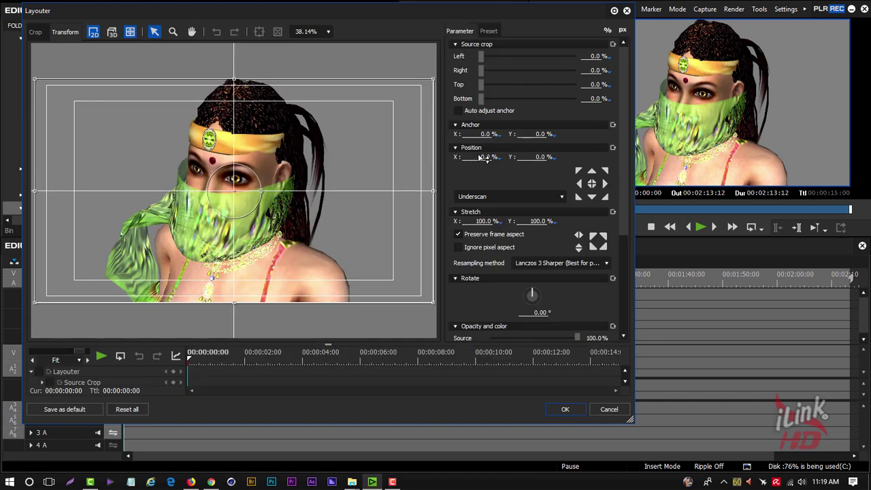
click(458, 247)
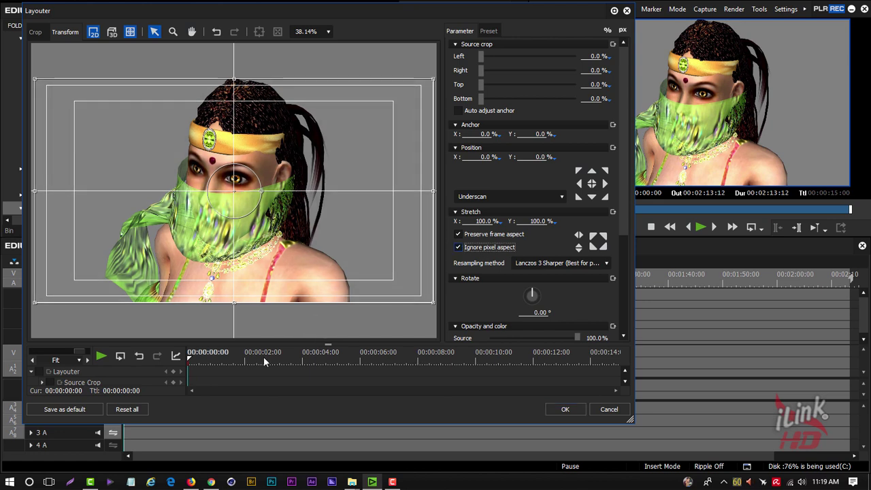
click(64, 409)
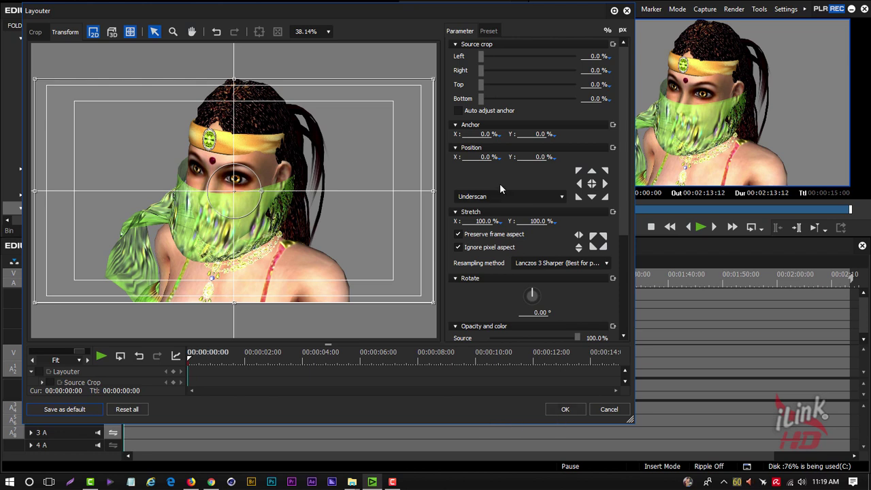
click(489, 30)
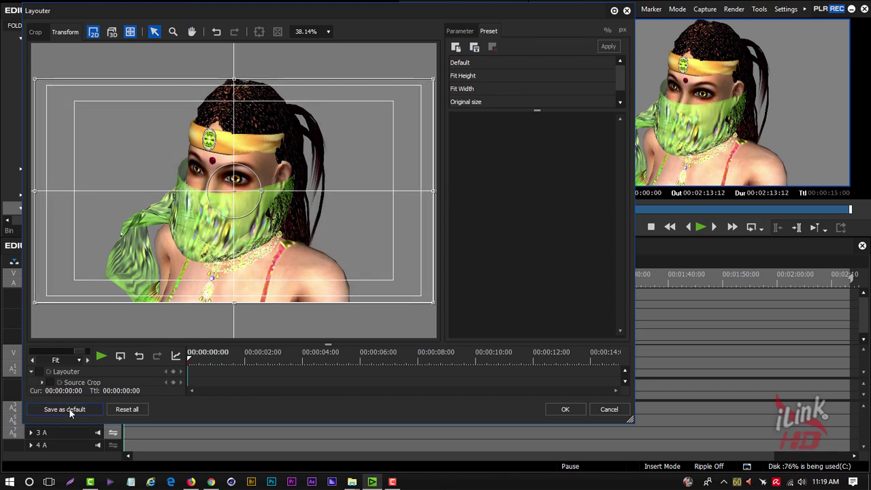
click(558, 408)
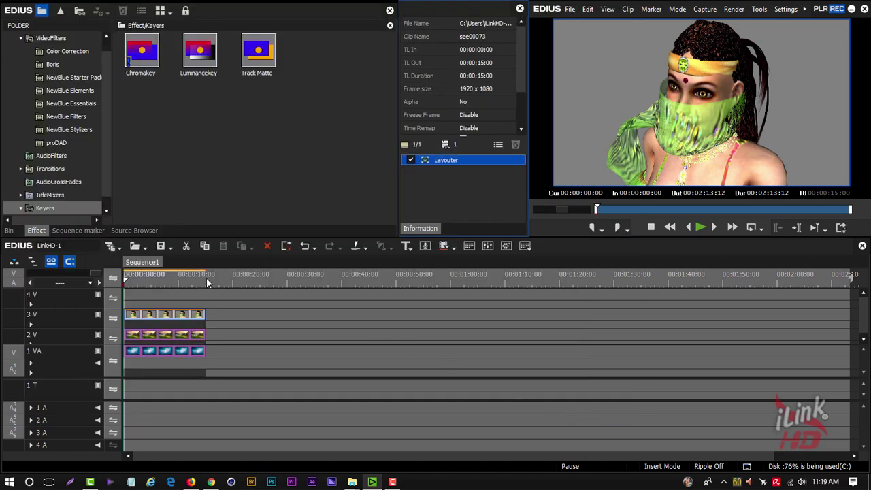
Scrub the sequence, move the track 3 V image clip right, then back to 00:00:00:00
drag(206, 278, 189, 287)
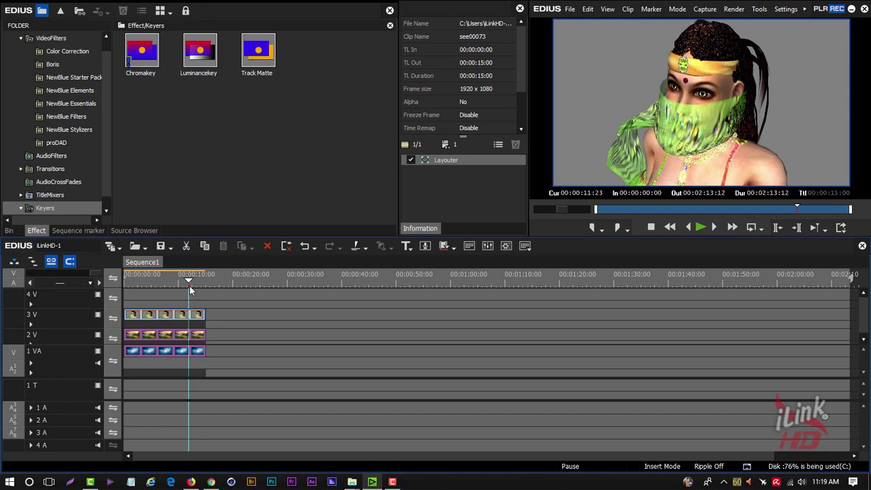
mouse_move(189, 285)
mouse_down()
mouse_move(206, 287)
mouse_move(130, 283)
mouse_up()
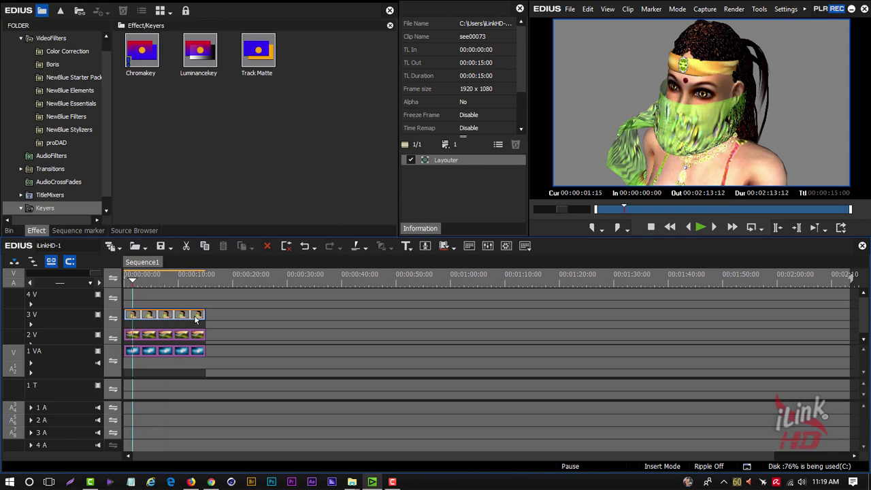
drag(186, 318, 481, 317)
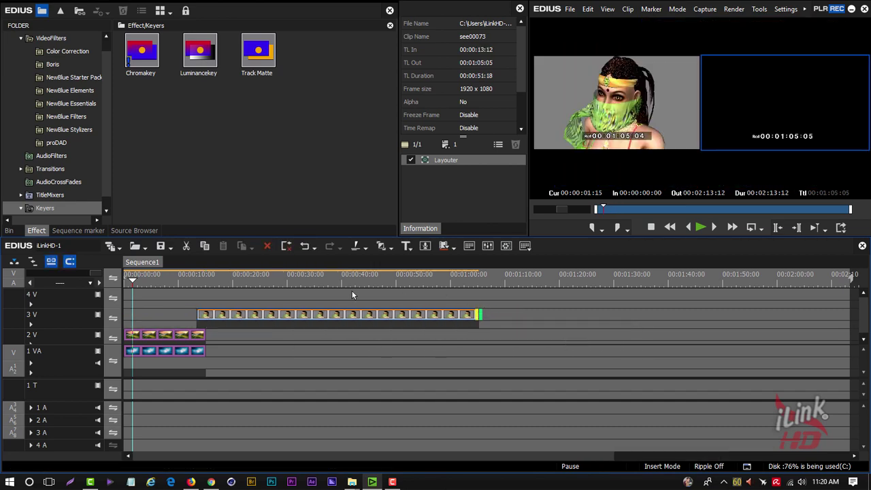
drag(336, 283, 300, 283)
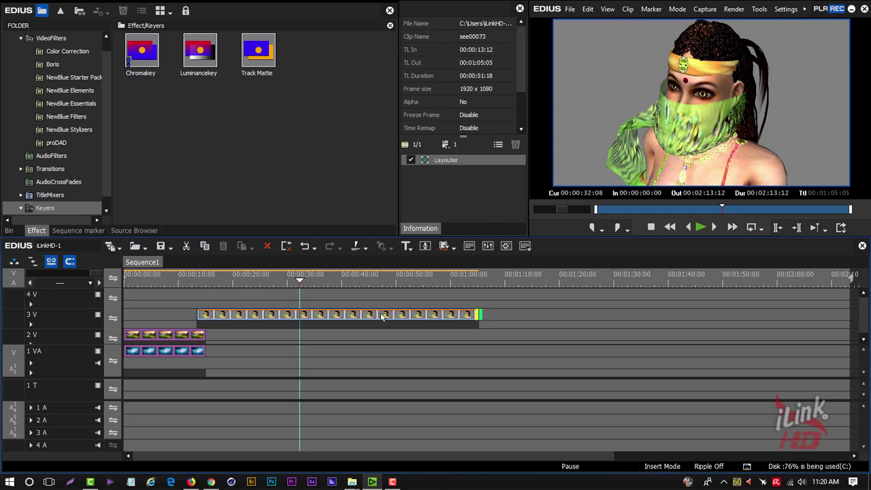
drag(382, 317, 171, 316)
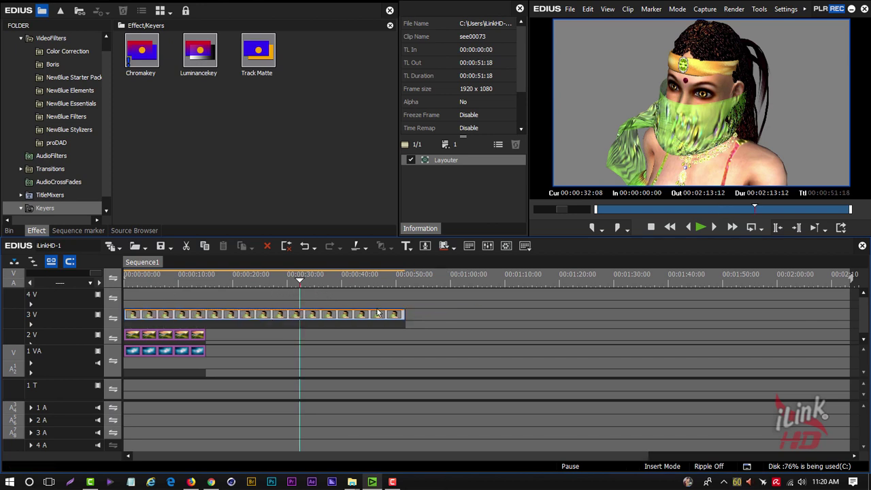
Check the track 3 V clip's duration of 00:00:51:18 and cancel without changes
right_click(349, 316)
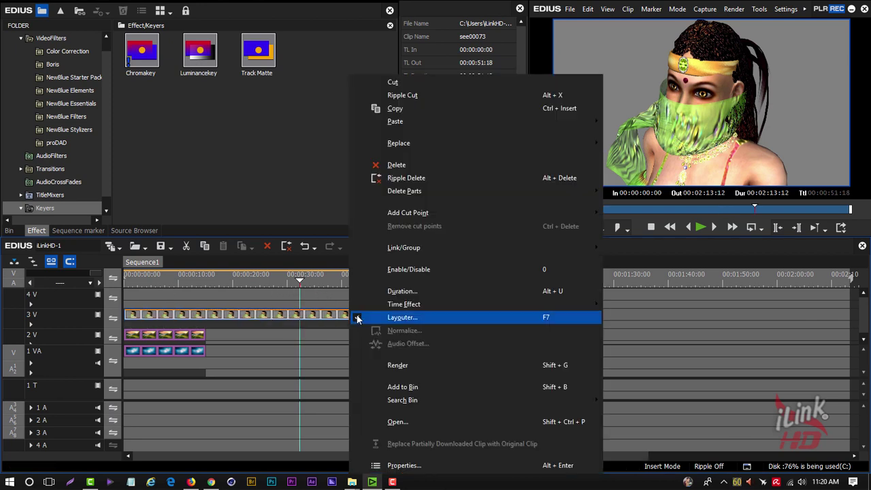
click(400, 291)
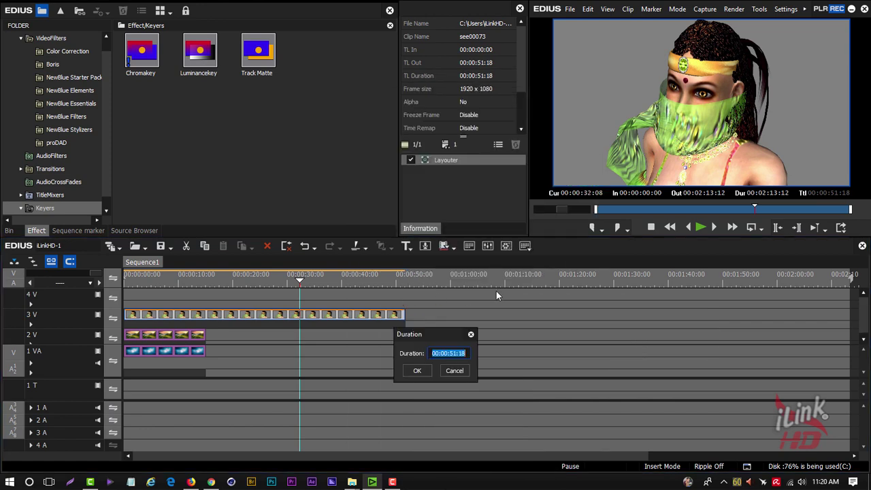
click(453, 371)
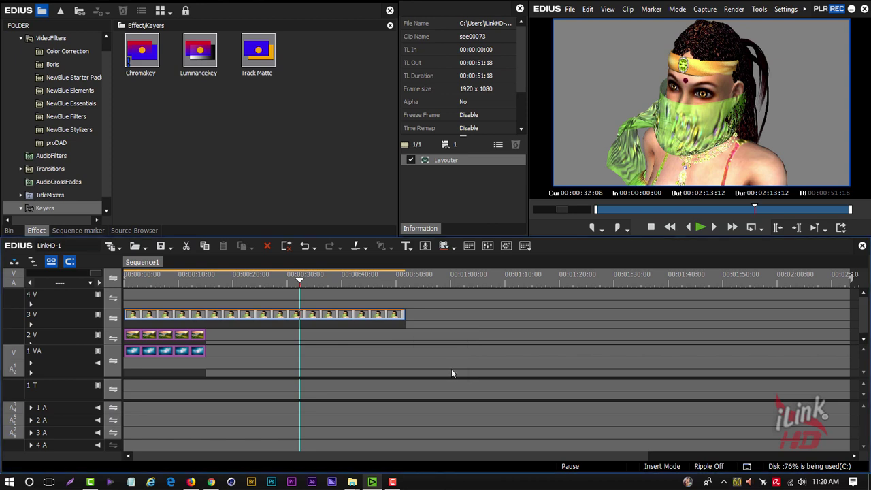
In User Settings > Source > Duration, set still image duration to 00:00:15:00 and Auto Add to 10 frames
click(783, 10)
click(559, 30)
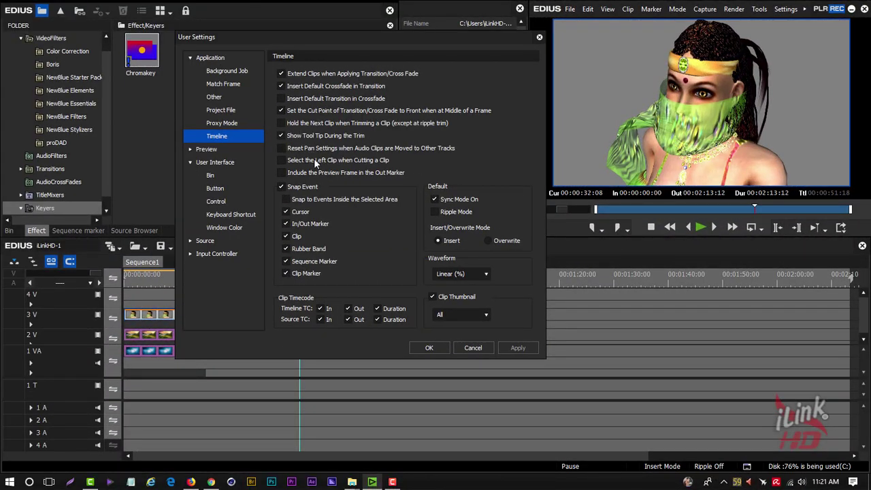
click(191, 242)
click(229, 268)
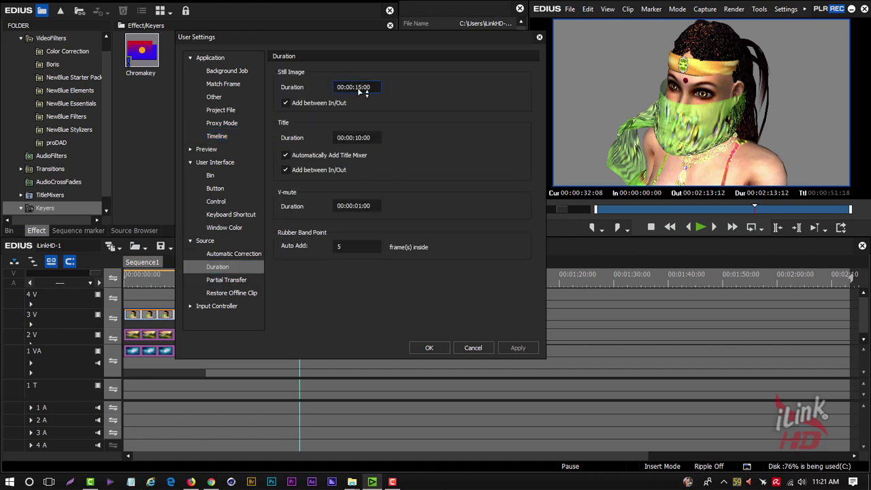
double_click(358, 87)
click(345, 251)
scroll(348, 251, up, 1)
scroll(346, 250, up, 1)
click(517, 350)
click(423, 351)
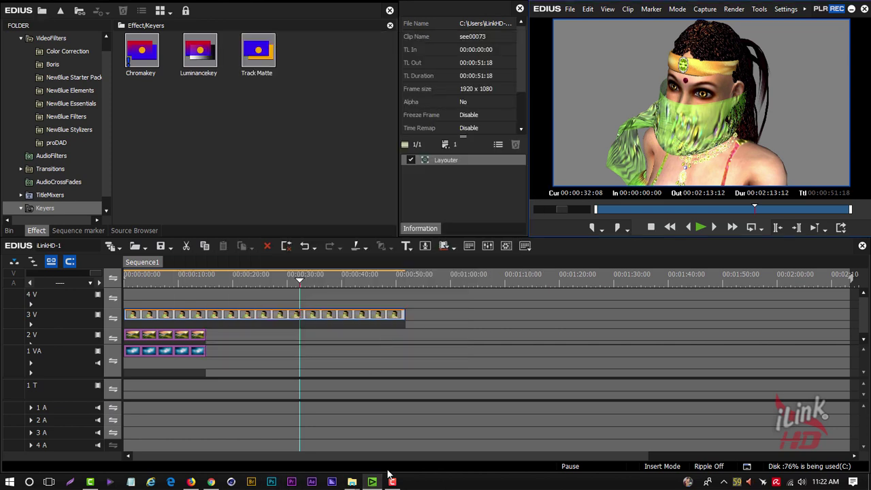
Drag the windows-7-vs-windows-10 image from the Pictures folder onto track 3 V
mouse_move(352, 482)
click(299, 435)
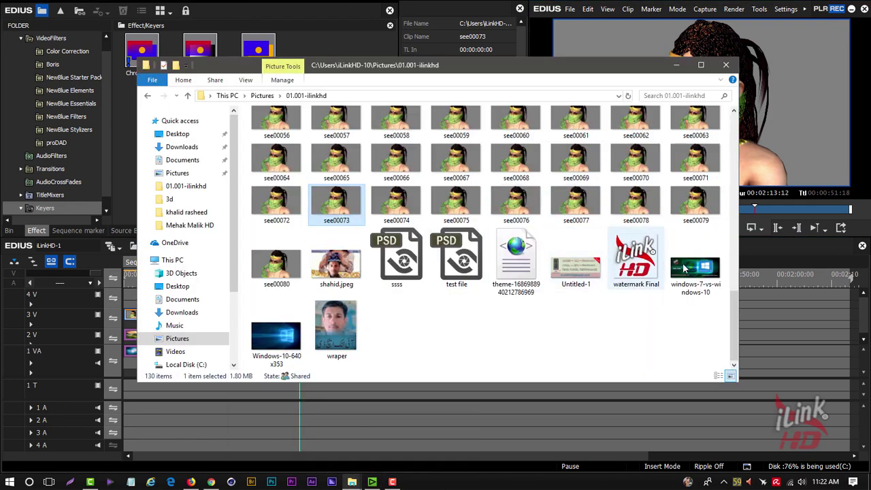
mouse_move(694, 267)
mouse_down()
mouse_move(778, 316)
mouse_move(487, 314)
mouse_up()
Verify the new still clip's duration is 15 seconds, then cancel the Duration dialog
click(486, 293)
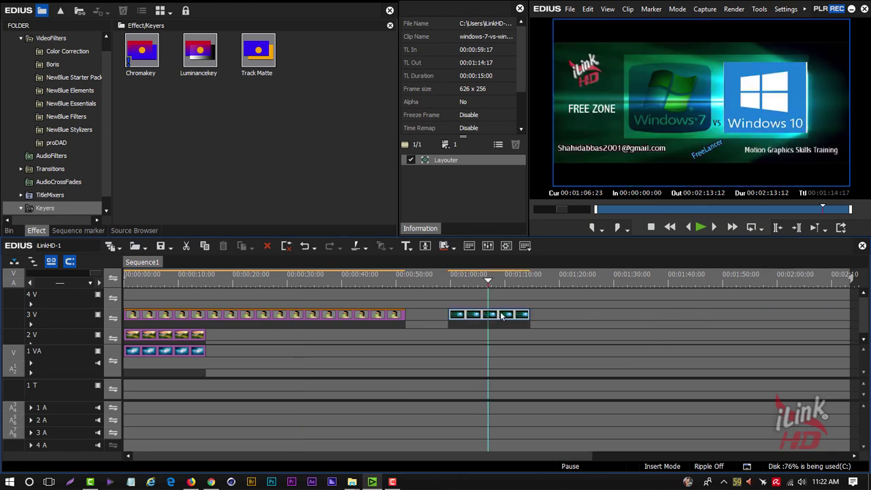
right_click(501, 317)
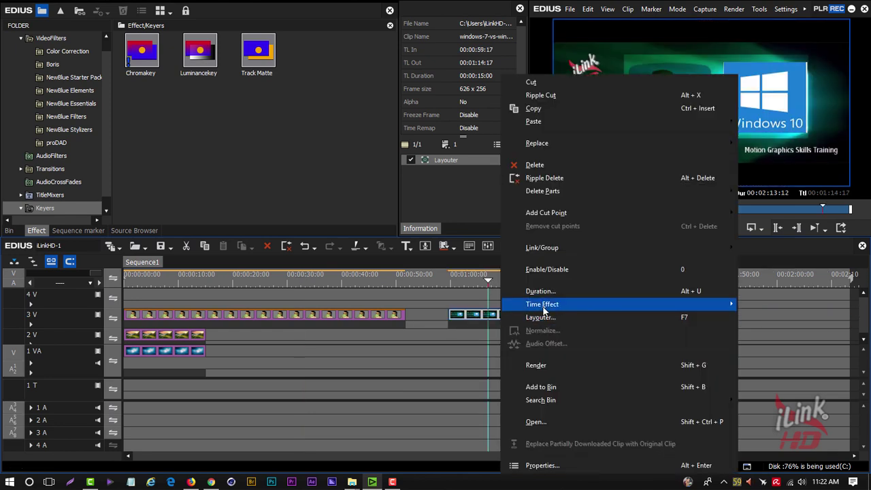
click(542, 293)
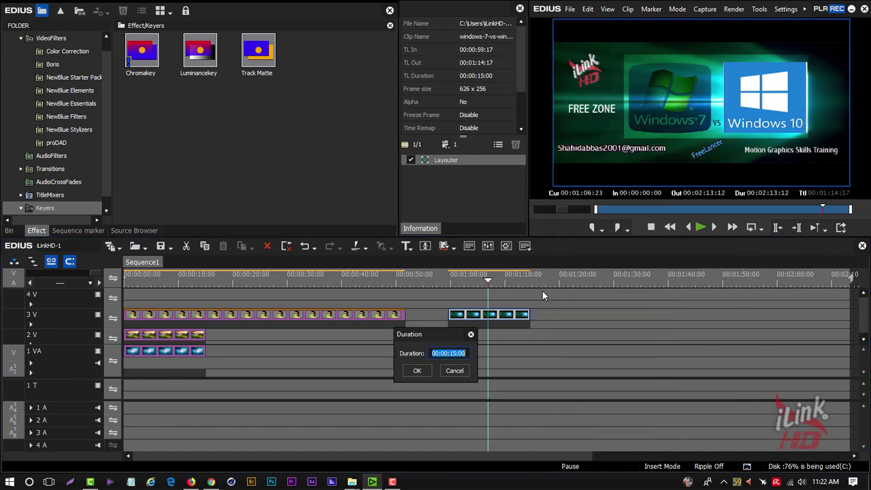
click(454, 370)
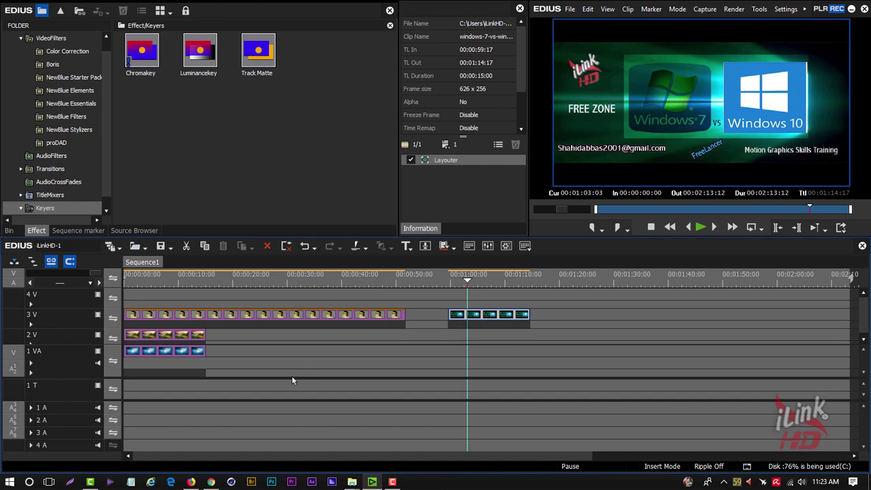
From Explorer's Music folder, drag the Dasan Da Raja mp3 onto audio track 2 A at 00:00:03:05
mouse_move(351, 481)
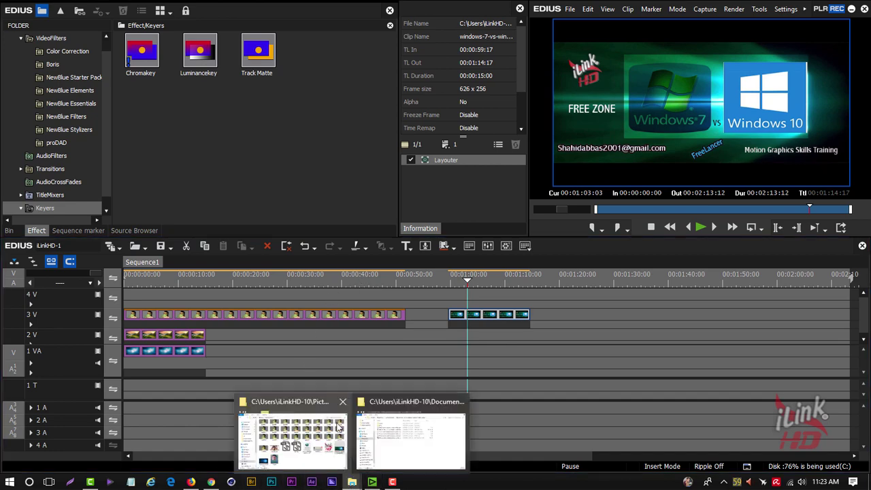
click(390, 444)
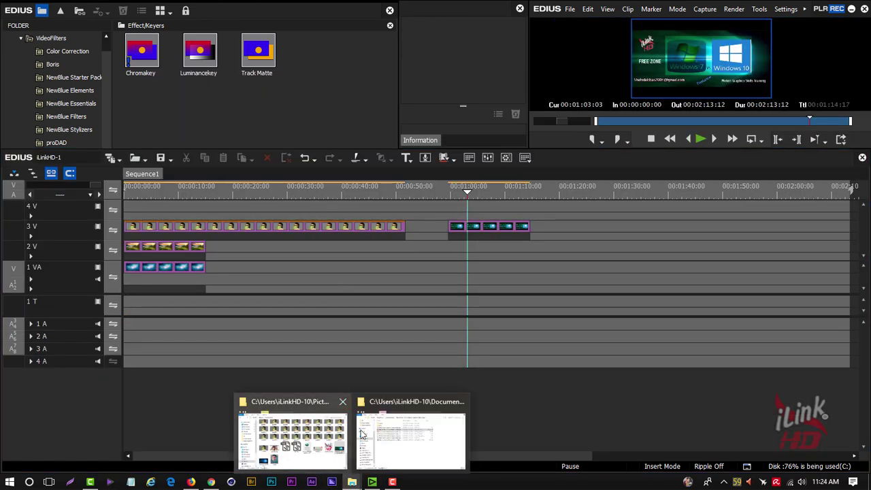
click(408, 436)
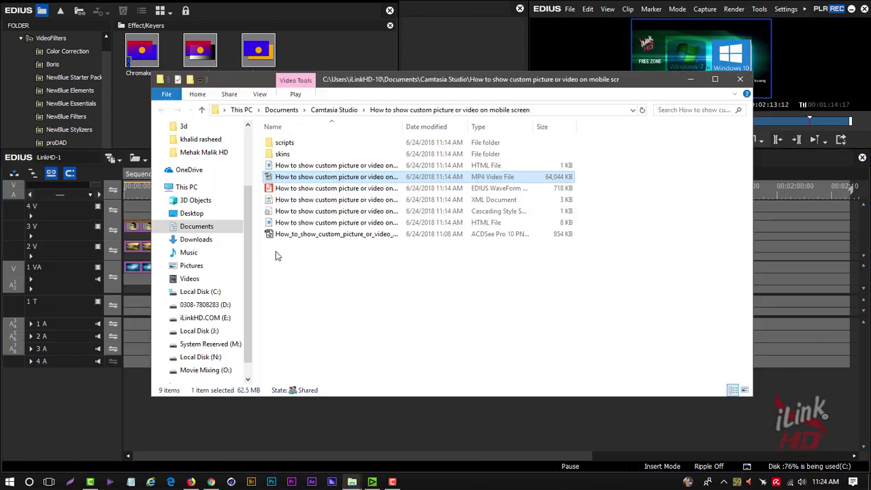
click(189, 253)
mouse_move(351, 155)
mouse_down()
mouse_move(474, 286)
mouse_move(172, 325)
mouse_up()
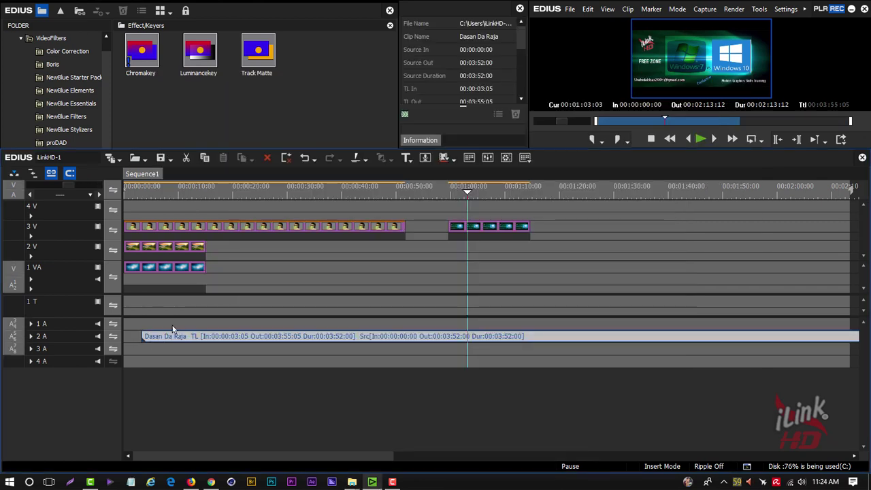
Expand audio track 2 A and display the music clip's volume rubber band
click(30, 336)
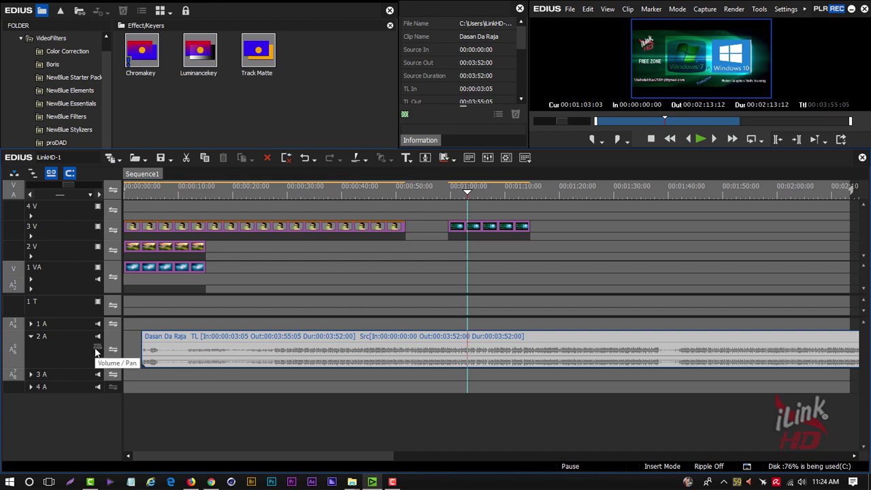
click(97, 346)
click(96, 348)
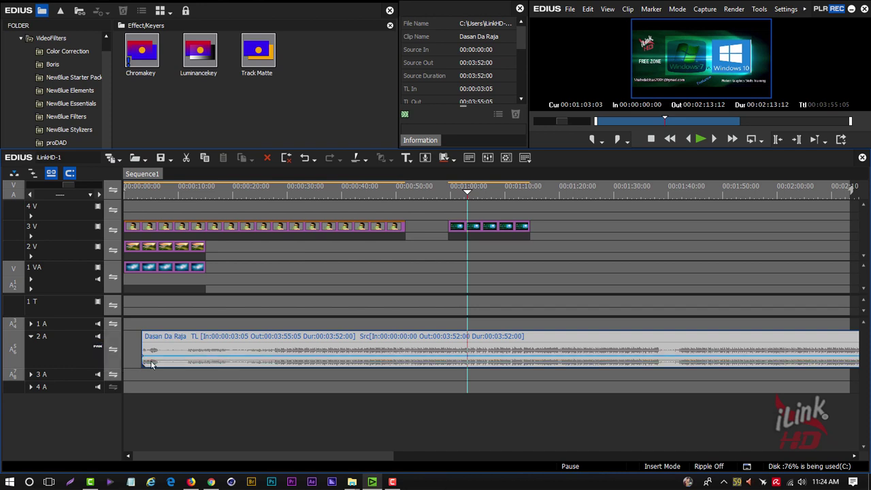
click(97, 349)
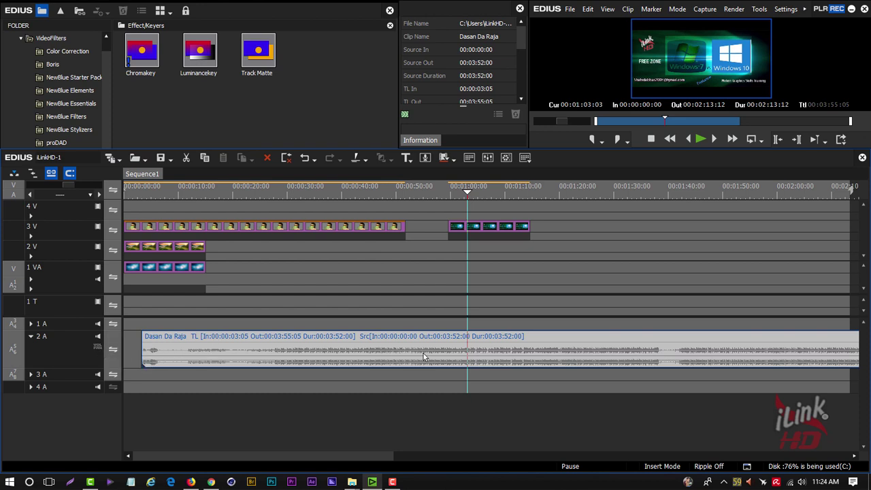
click(95, 346)
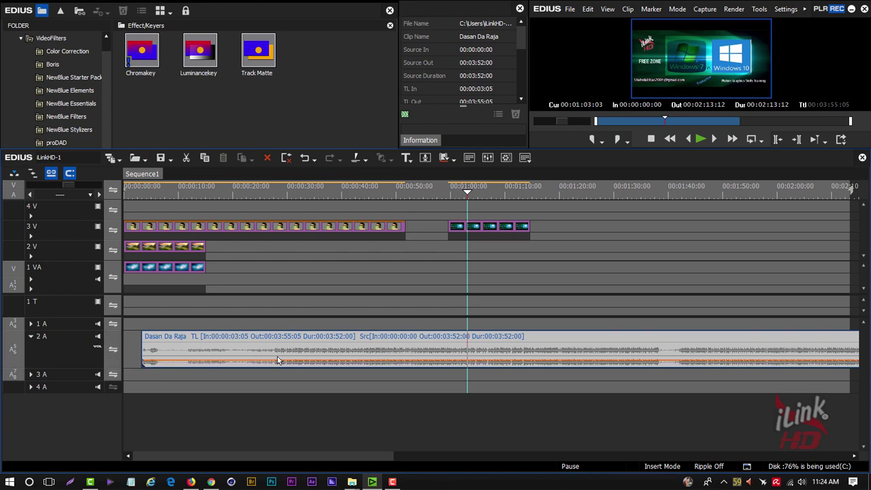
Add a volume keyframe, lower the song's start, and move the keyframe earlier for a fade-in
click(463, 361)
mouse_move(149, 370)
drag(149, 369, 149, 374)
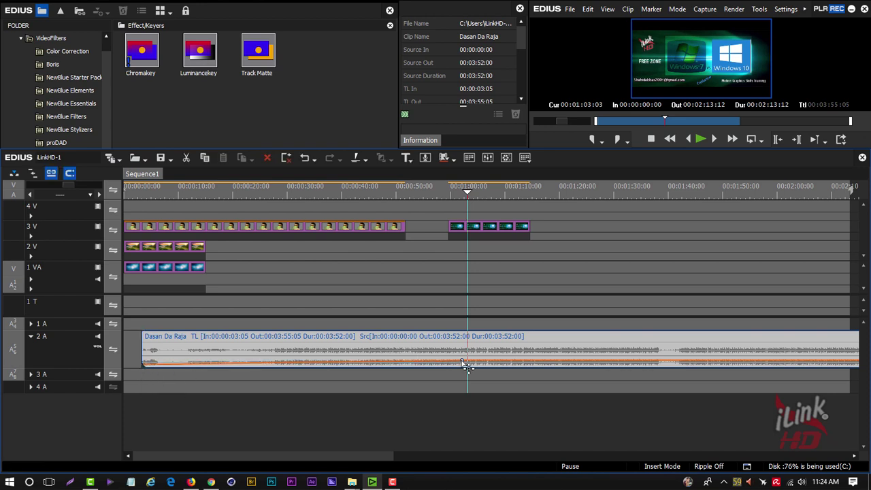
drag(462, 361, 337, 348)
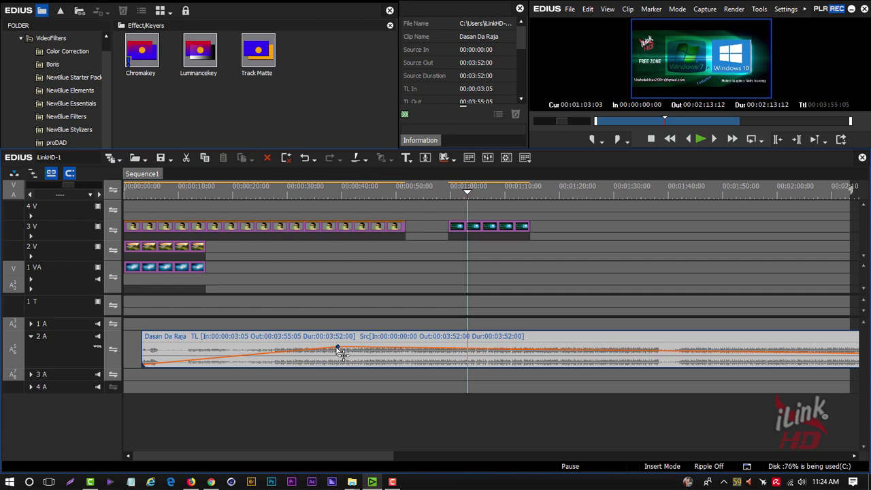
drag(340, 349, 331, 347)
click(785, 9)
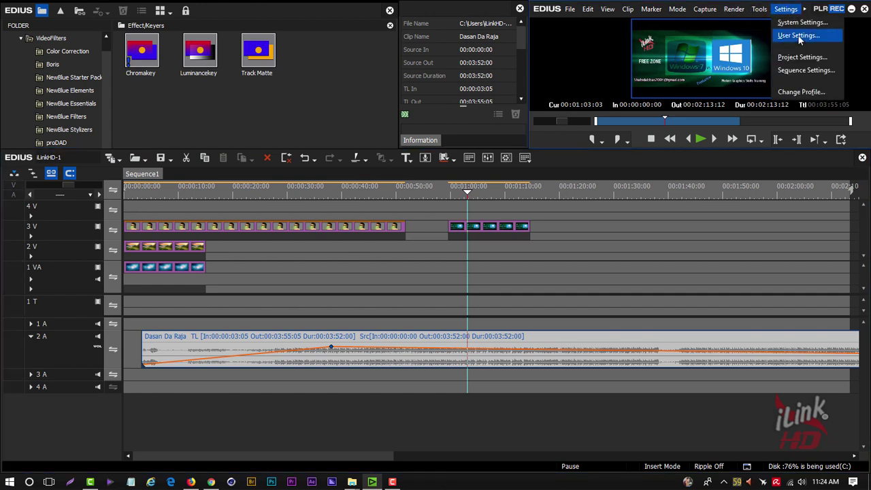
click(799, 35)
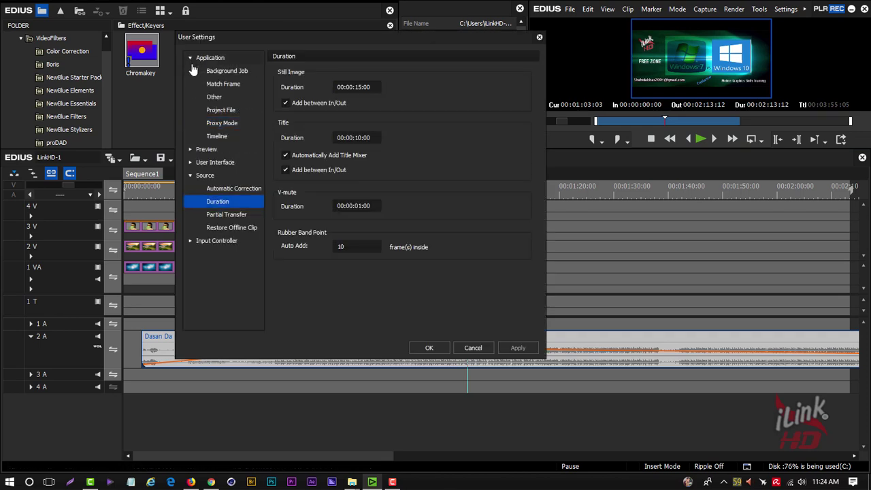
click(216, 137)
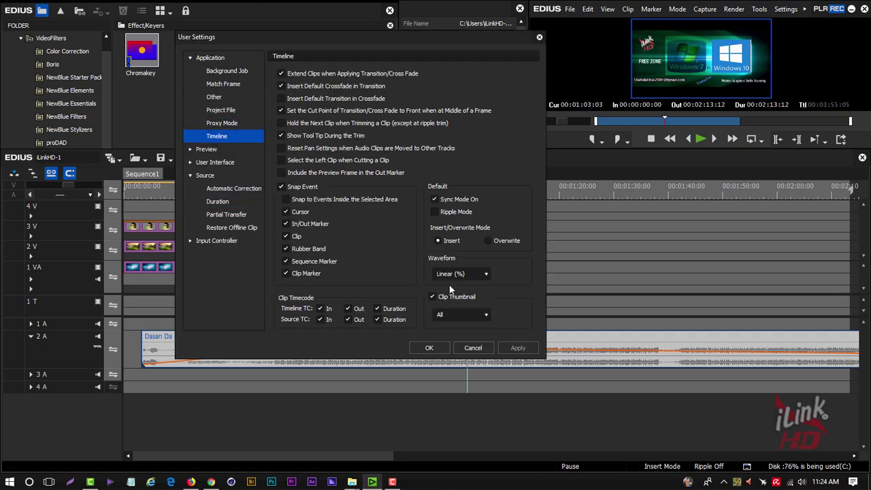
click(470, 273)
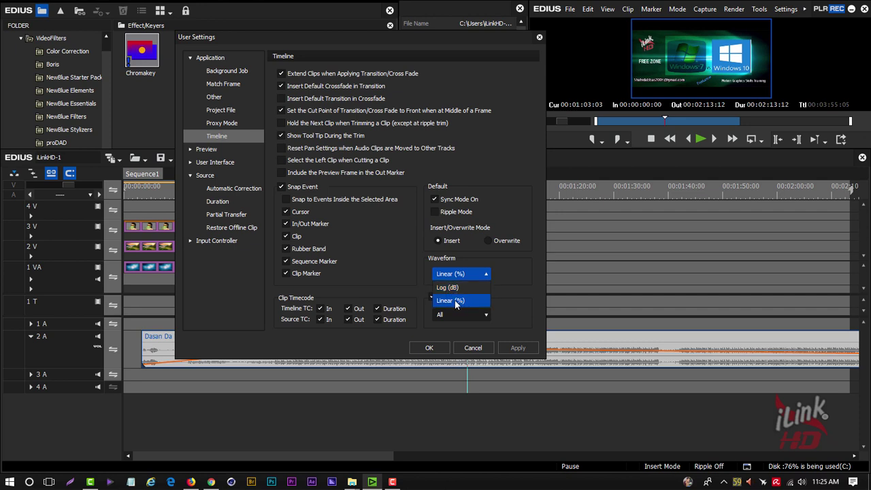
click(456, 302)
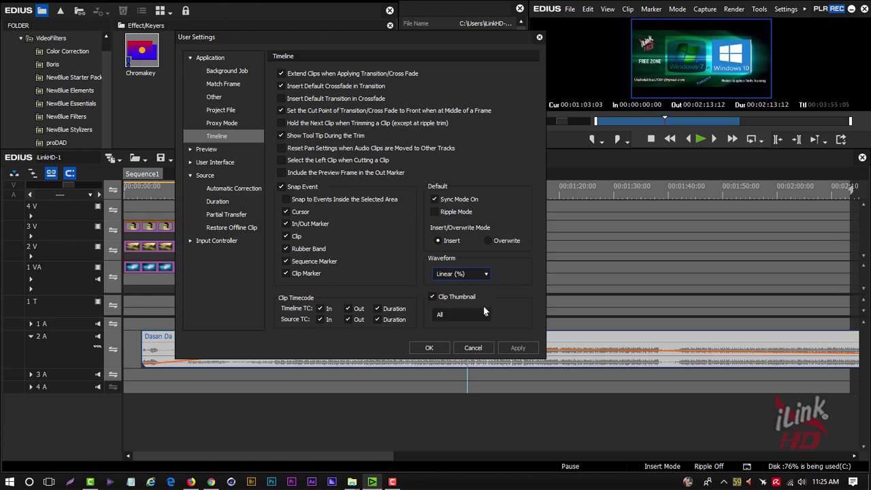
click(428, 348)
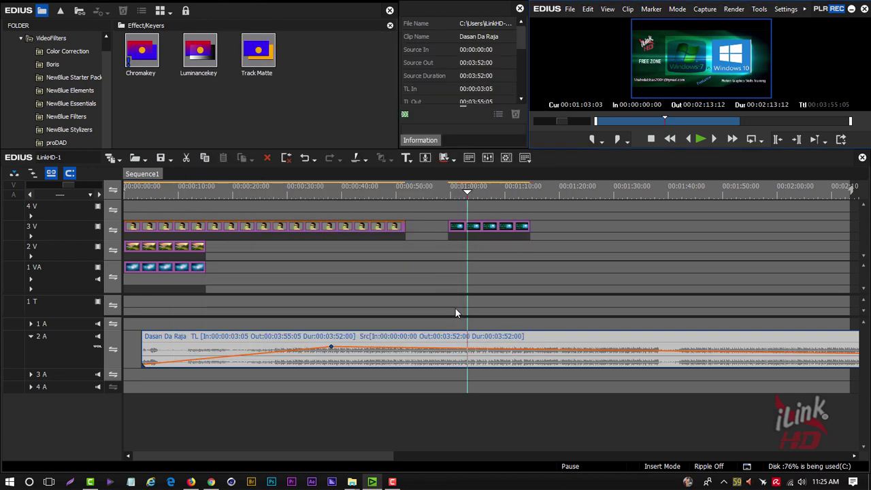